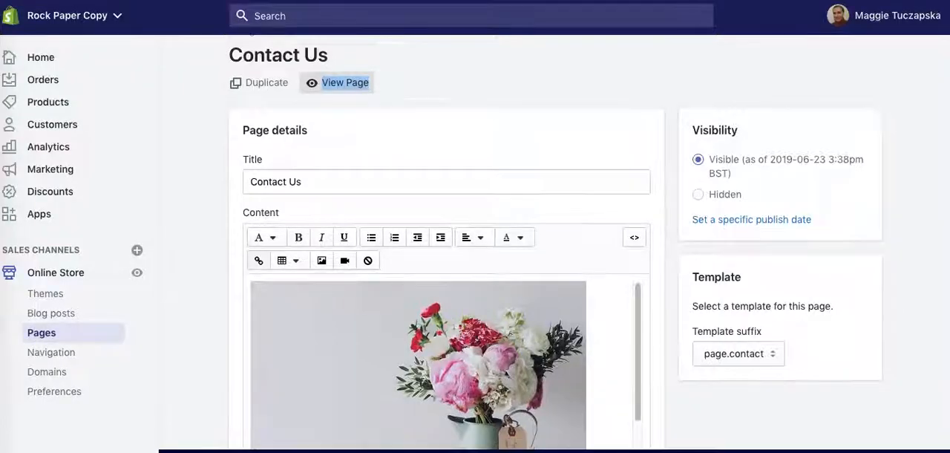
Examine the Contact Us page's image and text layout in the editor and on the live page.
scroll(445, 260, down, 3)
scroll(445, 245, up, 1)
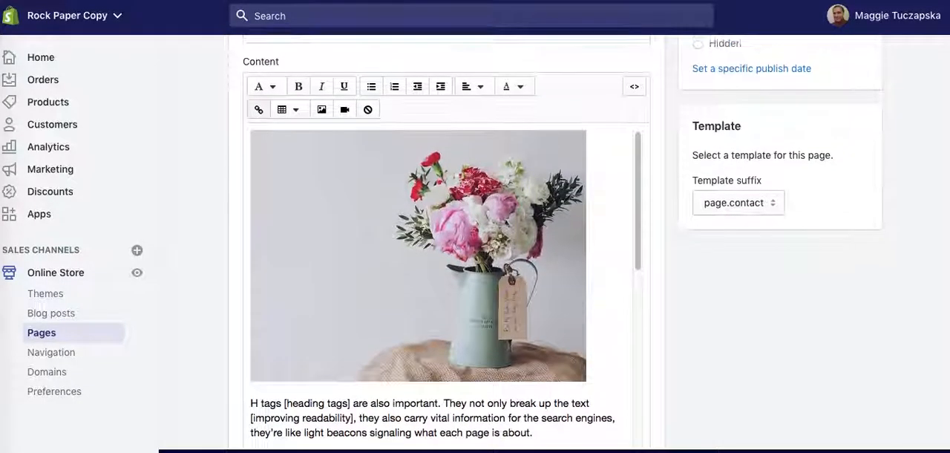
scroll(445, 245, down, 1)
scroll(445, 245, up, 1)
scroll(445, 245, up, 2)
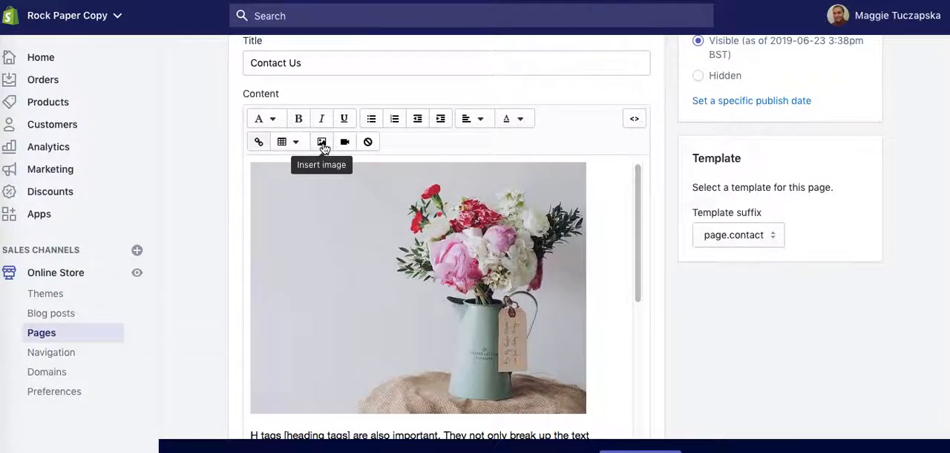
click(324, 148)
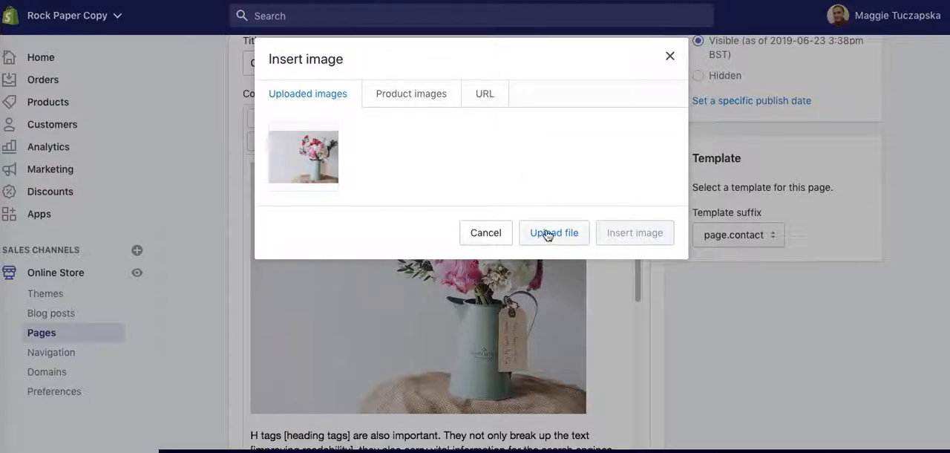
click(670, 56)
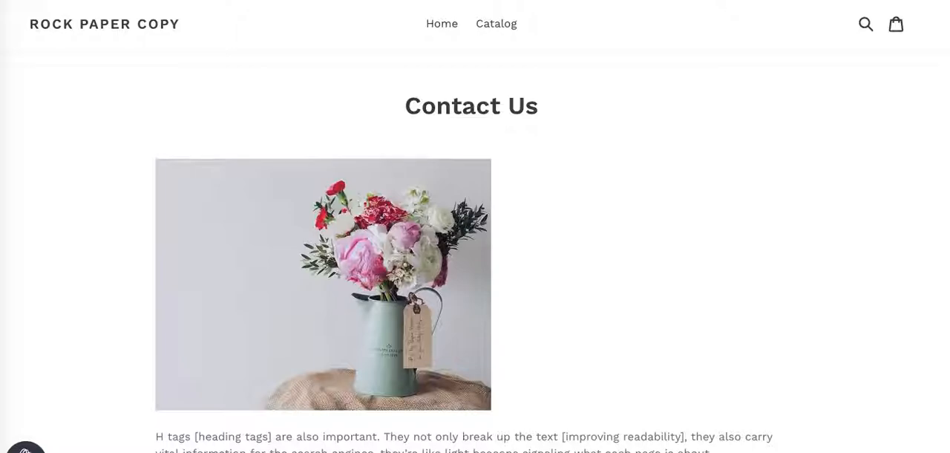
scroll(947, 205, down, 7)
scroll(947, 206, up, 6)
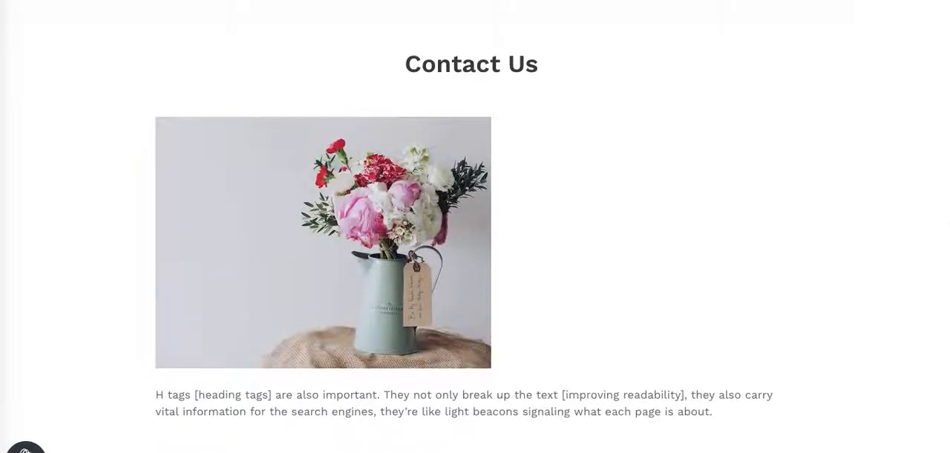
scroll(947, 206, down, 3)
scroll(287, 322, up, 2)
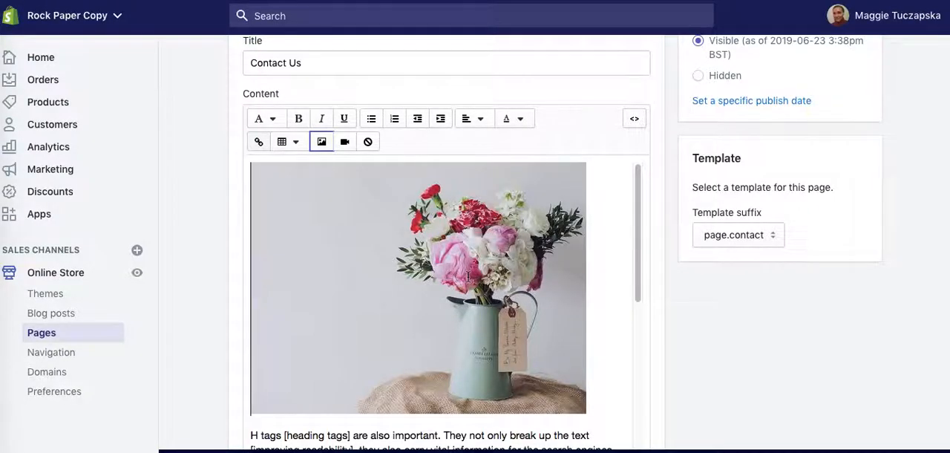
Wrap the text around the left-aligned vase image with right and bottom spacing of 25, and save the page.
click(472, 274)
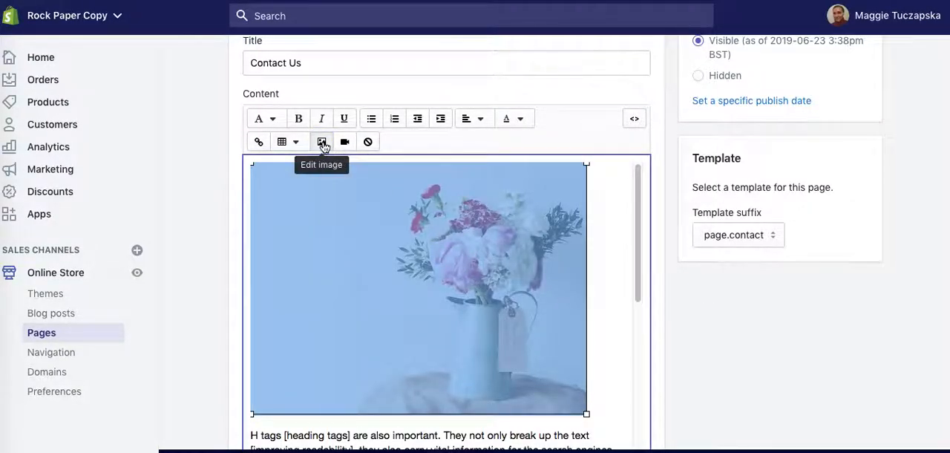
click(322, 143)
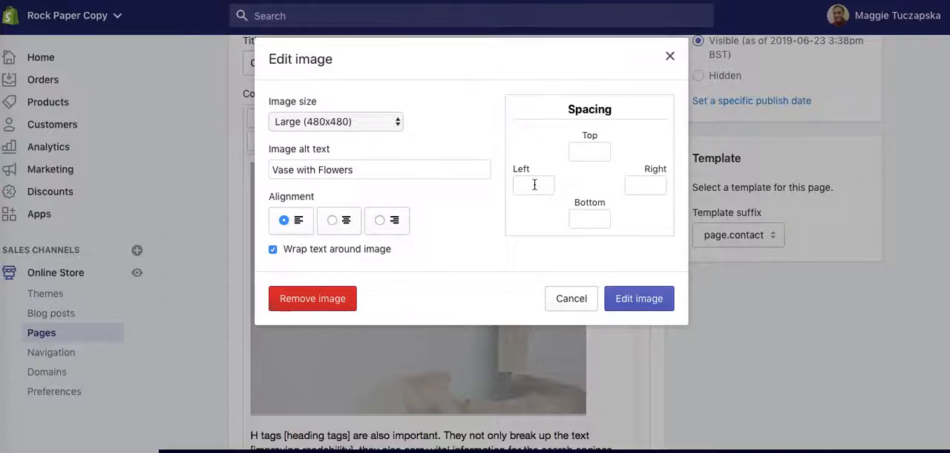
click(645, 188)
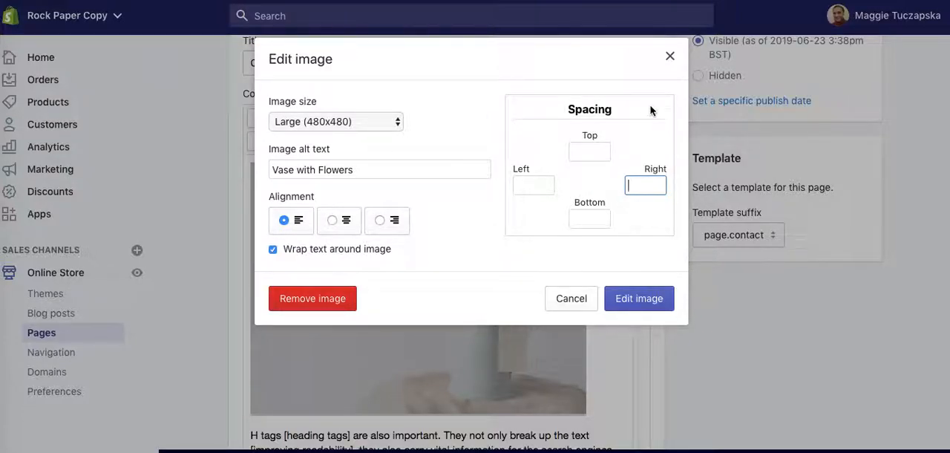
text(25)
click(590, 217)
text(25)
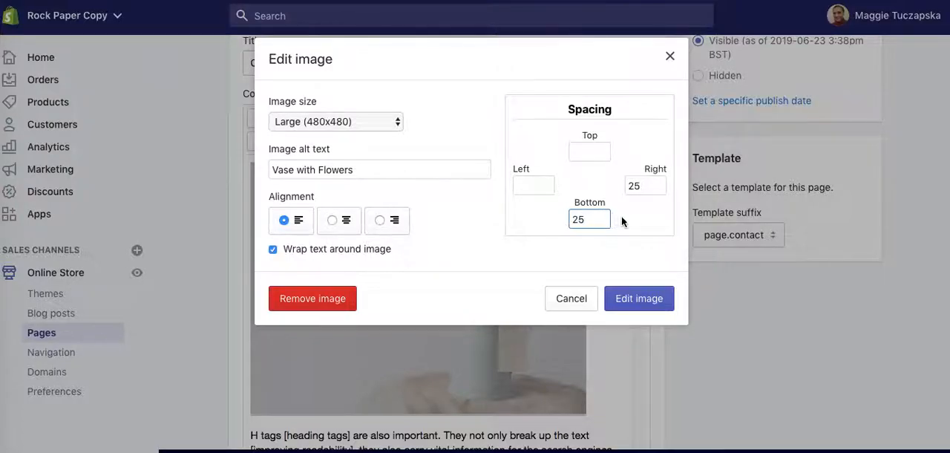
click(643, 298)
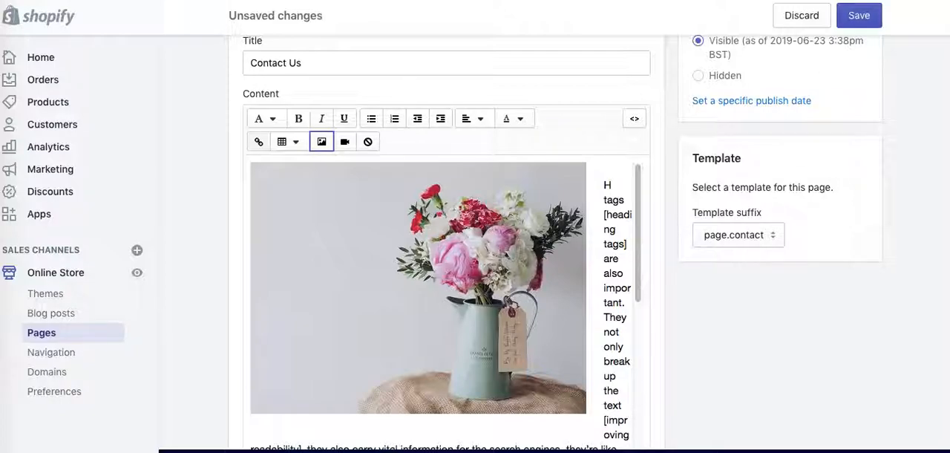
click(873, 23)
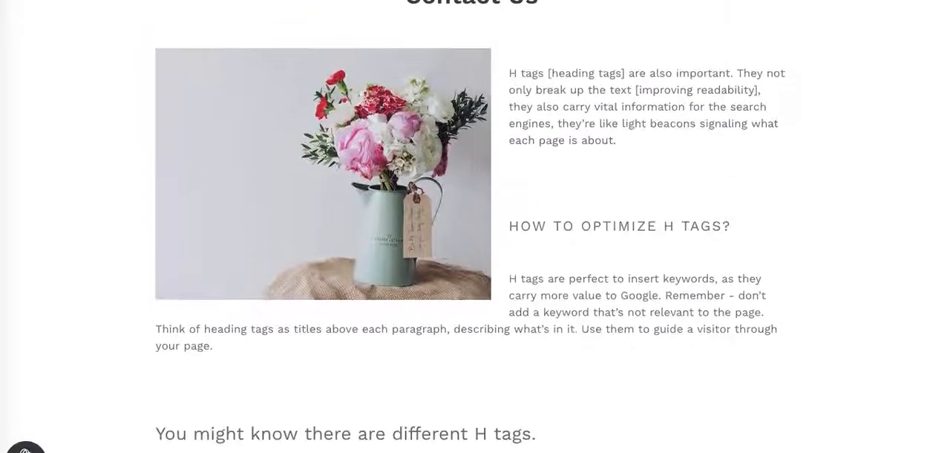
In the page's HTML, enclose the vase image in a paragraph, adding <p> before it and replacing its trailing <br /> with </p>.
scroll(593, 233, up, 2)
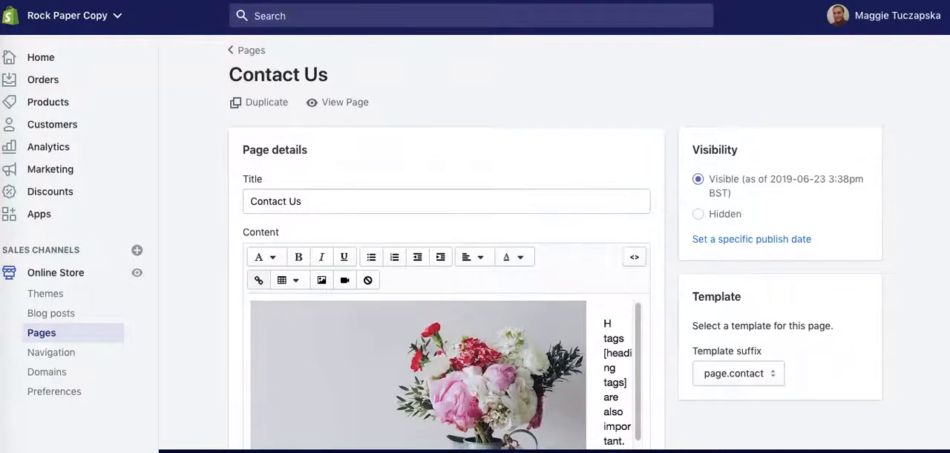
scroll(948, 68, down, 5)
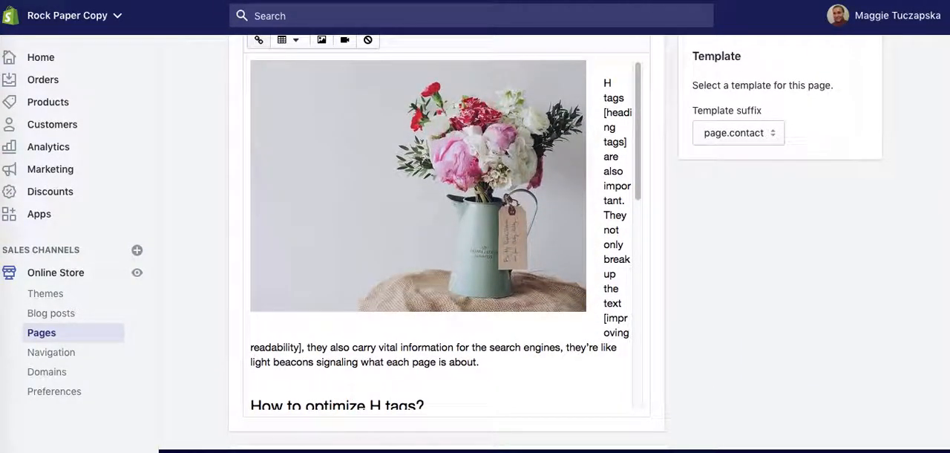
scroll(554, 244, up, 3)
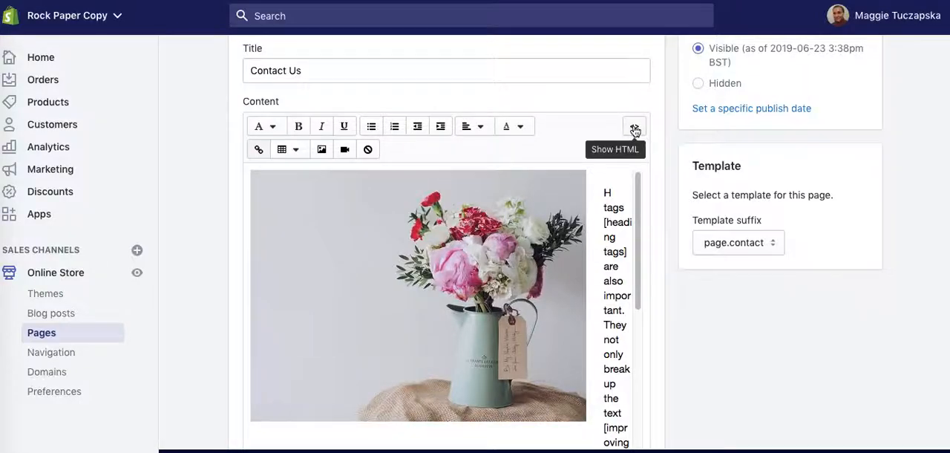
click(634, 128)
click(248, 156)
text(<p><img alt="Vase with Flowers)
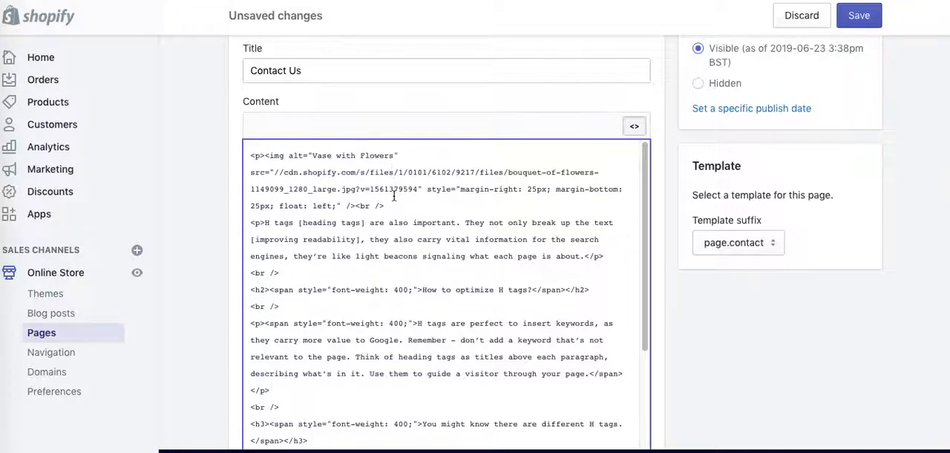
drag(379, 207, 362, 207)
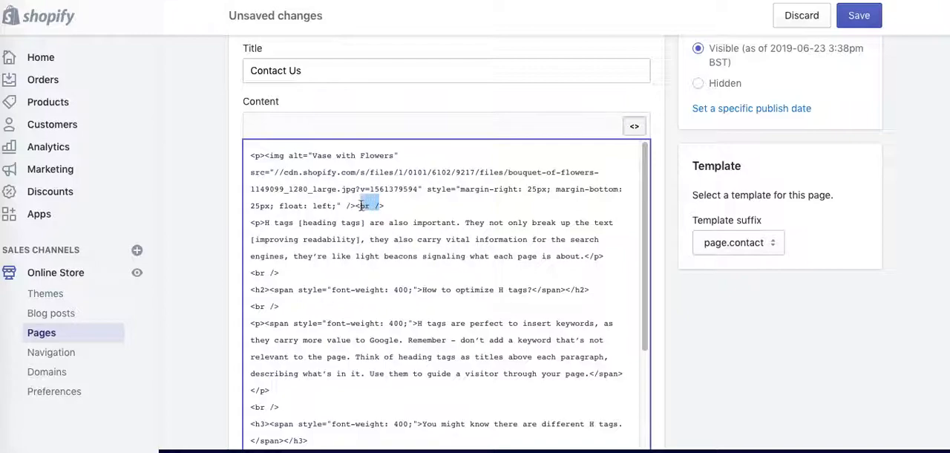
text(/p)
Remove the <br /> lines before and after the "How to optimize H tags?" heading in the HTML.
drag(292, 275, 211, 279)
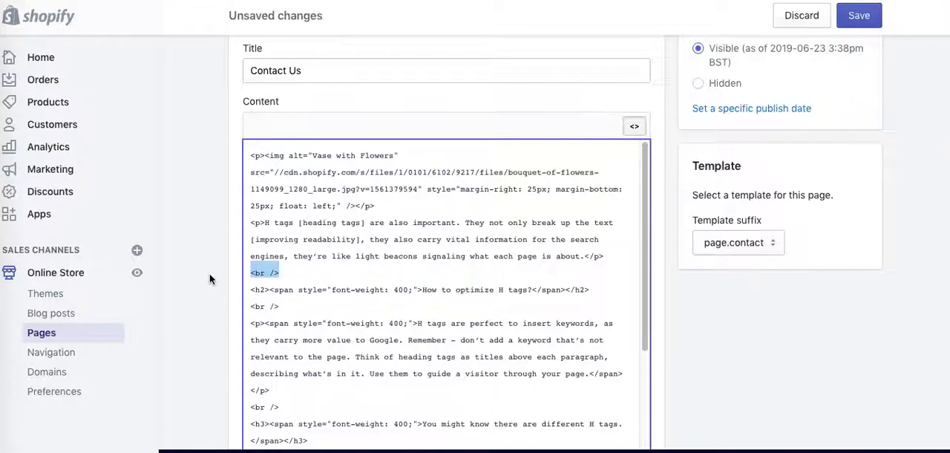
key(BackSpace)
key(BackSpace)
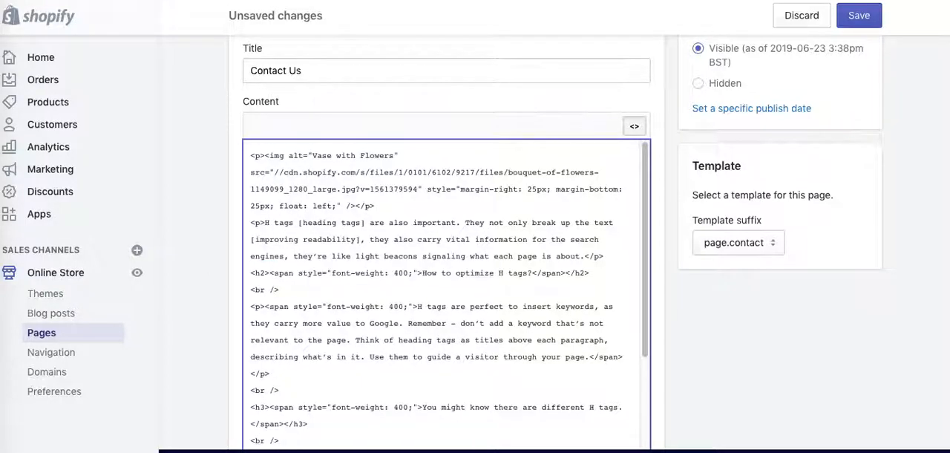
drag(279, 289, 209, 288)
key(BackSpace)
Delete the <br /> lines around the "You might know there are different H tags." heading and save the page.
key(BackSpace)
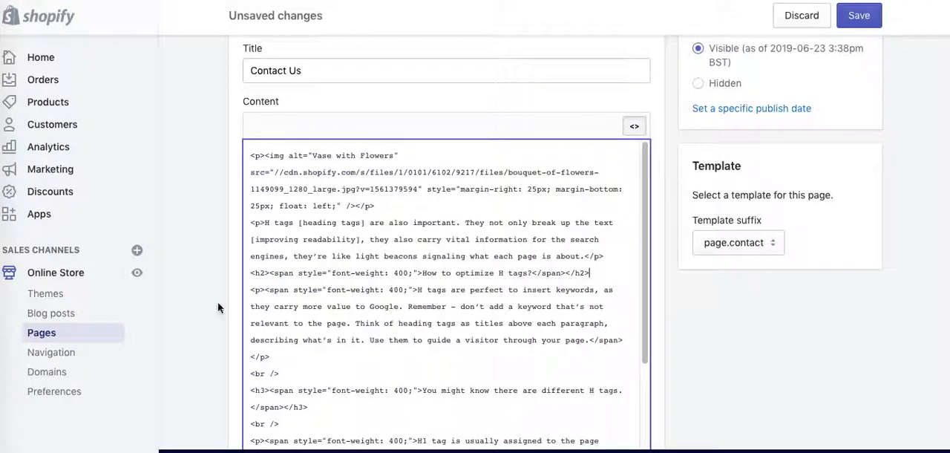
drag(282, 374, 239, 373)
key(BackSpace)
key(BackSpace)
drag(290, 407, 225, 408)
key(BackSpace)
key(BackSpace)
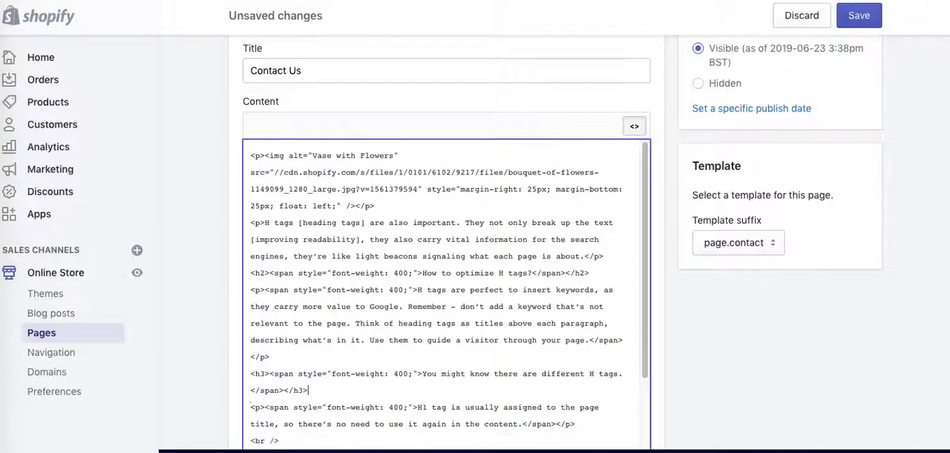
click(850, 18)
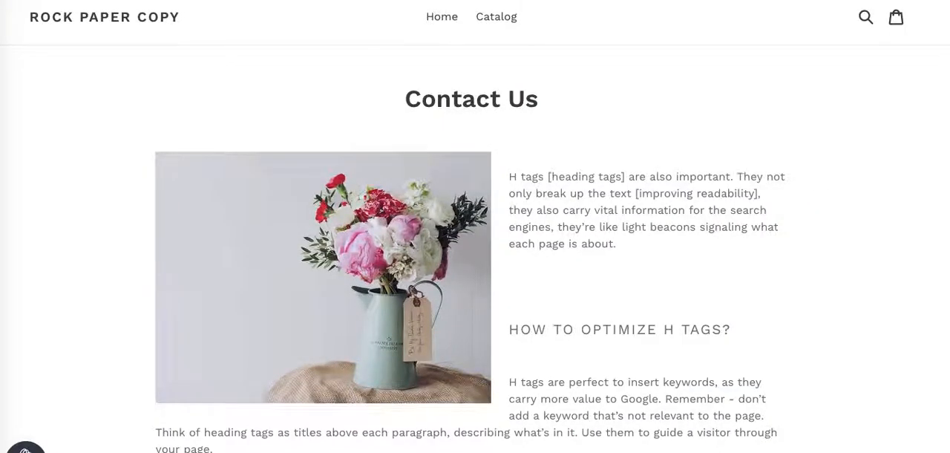
Reload the live Contact Us page and examine the text wrapping, paragraph spacing and heading sizes.
key(super+r)
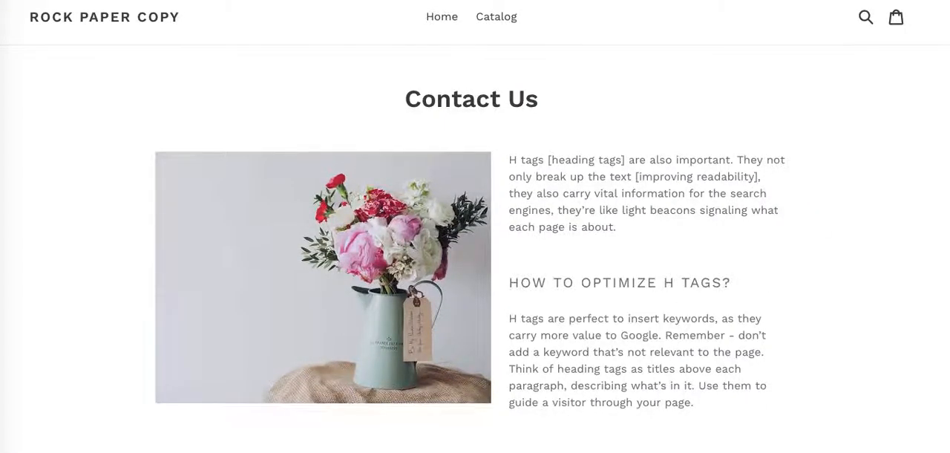
scroll(475, 223, down, 3)
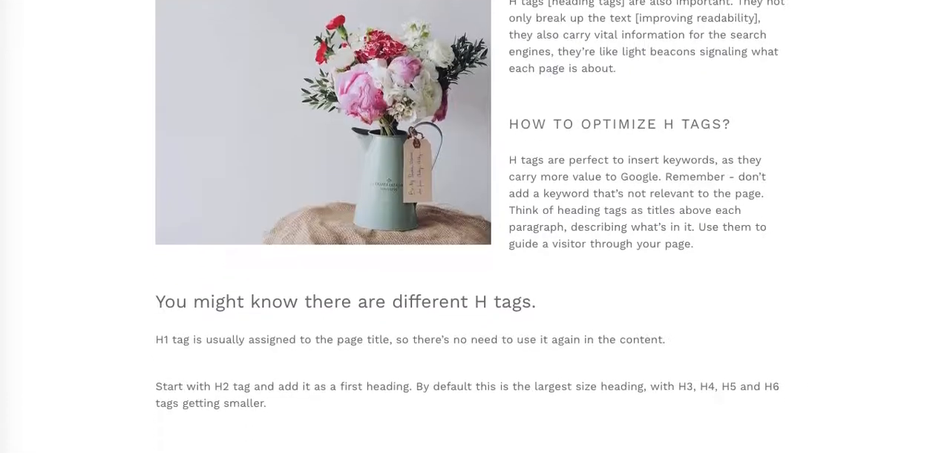
scroll(475, 223, up, 3)
scroll(731, 205, down, 1)
scroll(730, 205, up, 1)
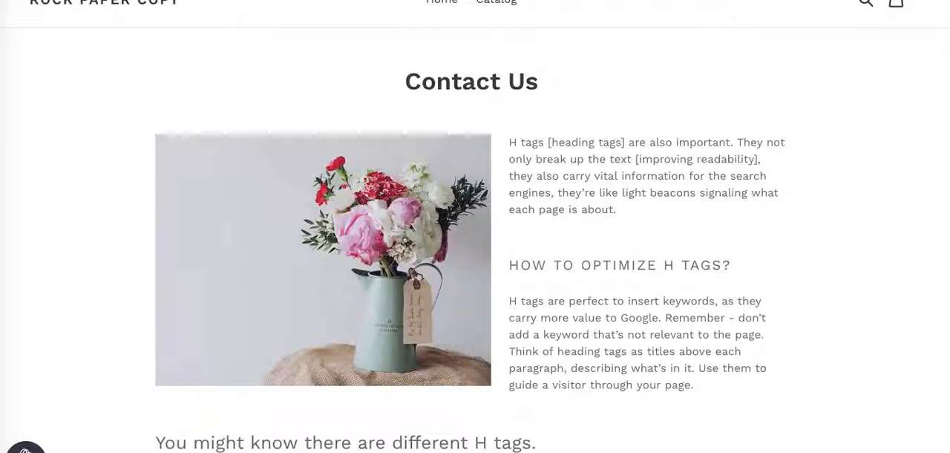
scroll(729, 209, down, 5)
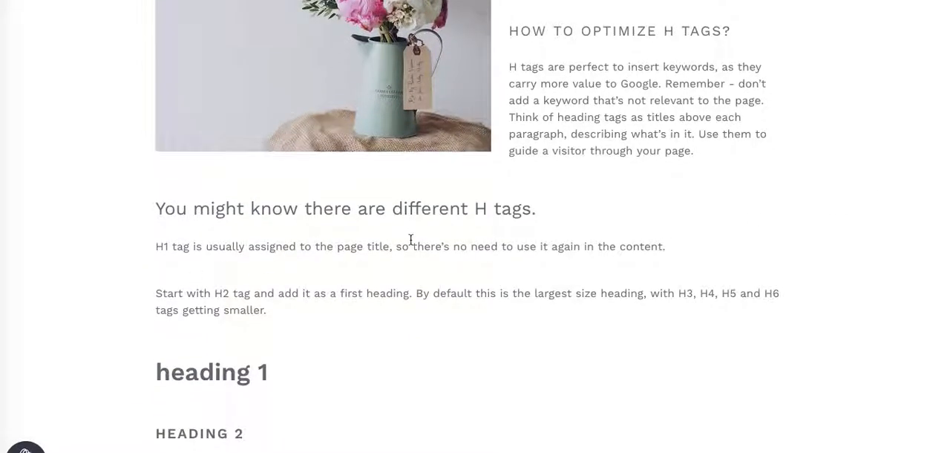
scroll(467, 224, down, 5)
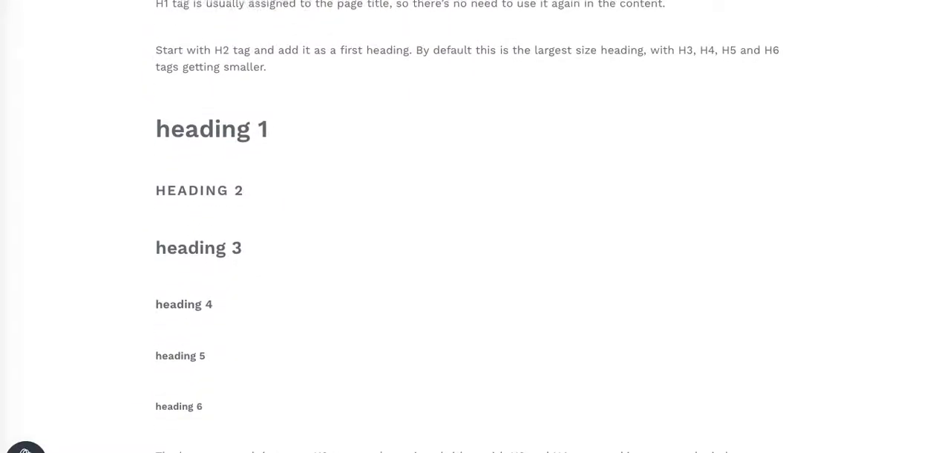
scroll(467, 224, up, 8)
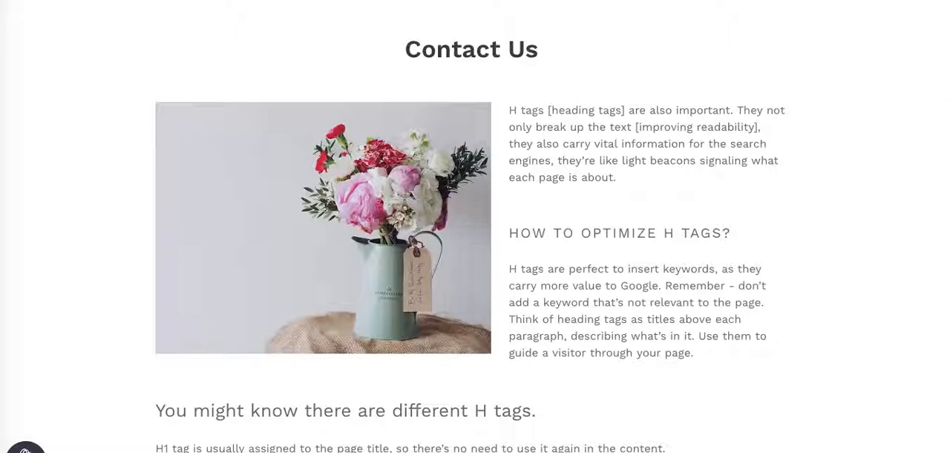
scroll(470, 223, down, 2)
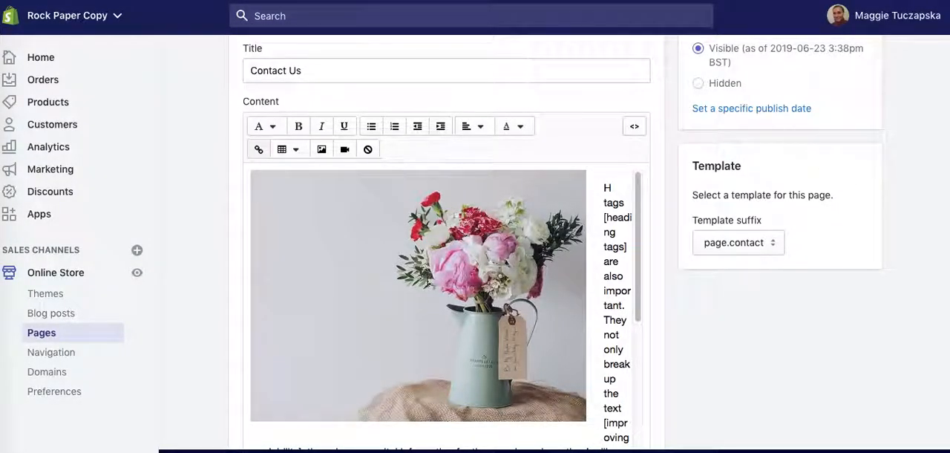
Clear the vase image's bottom spacing, save the page and check the text wrapping on the live page.
click(447, 266)
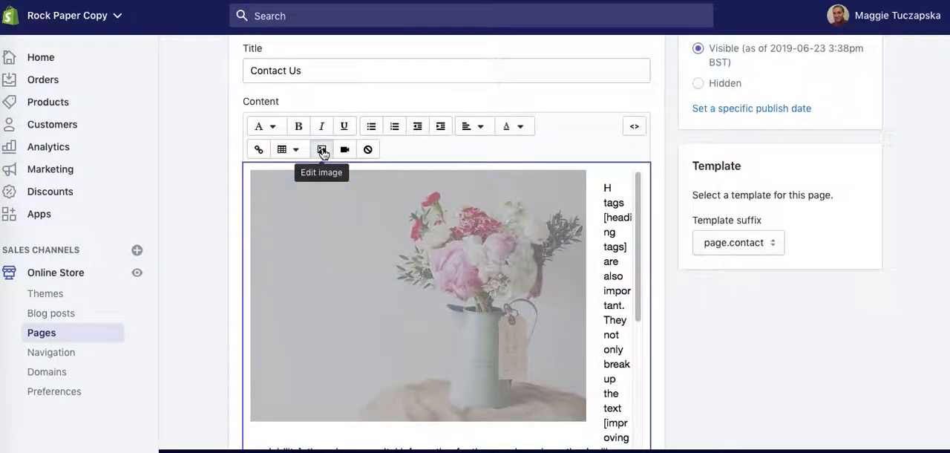
click(322, 150)
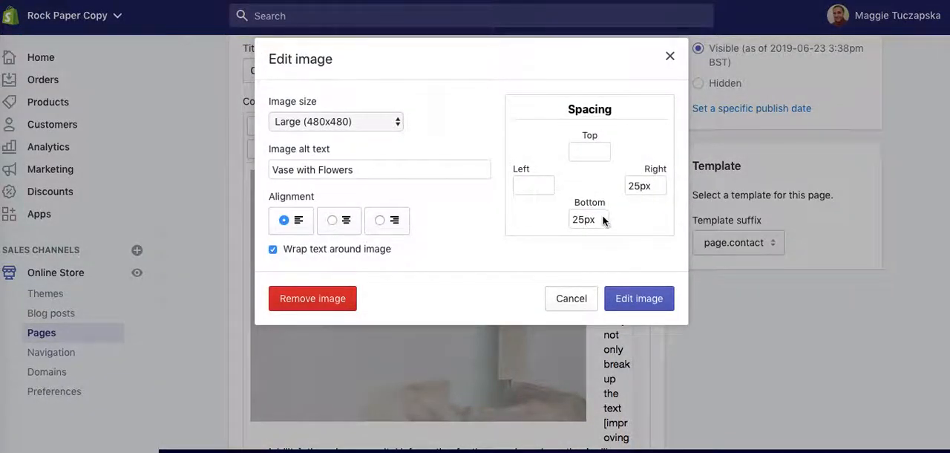
drag(600, 217, 534, 223)
key(BackSpace)
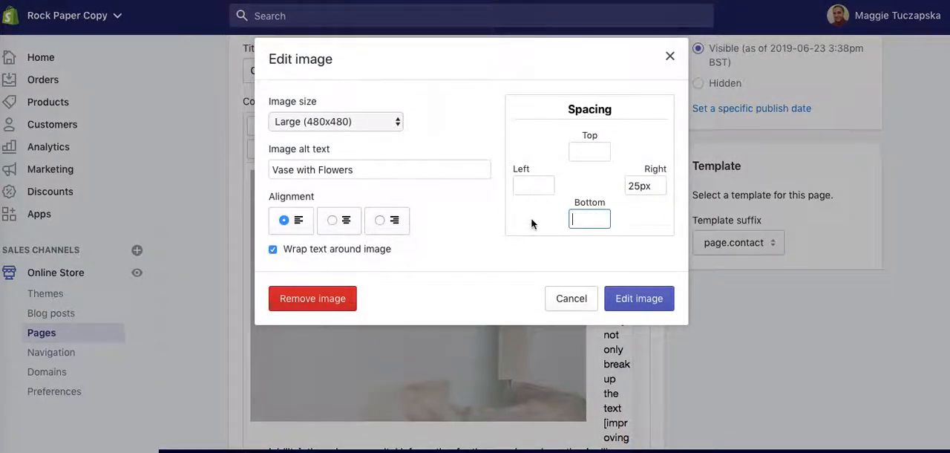
click(640, 297)
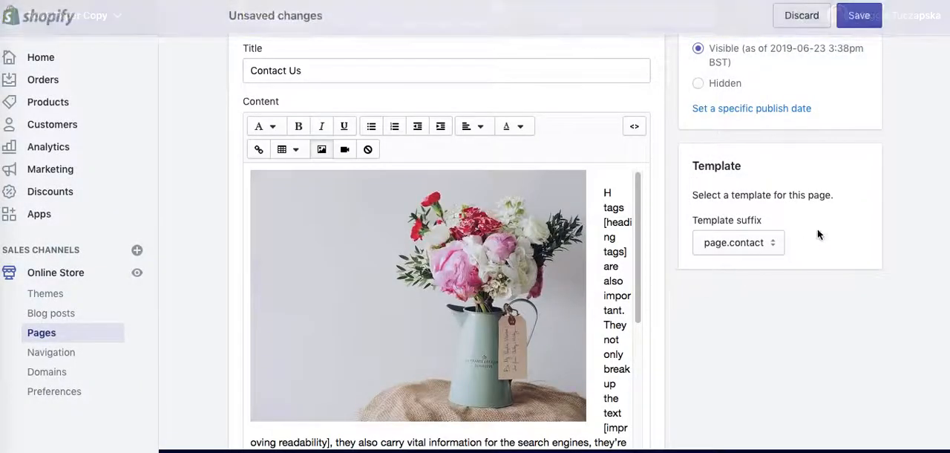
click(859, 16)
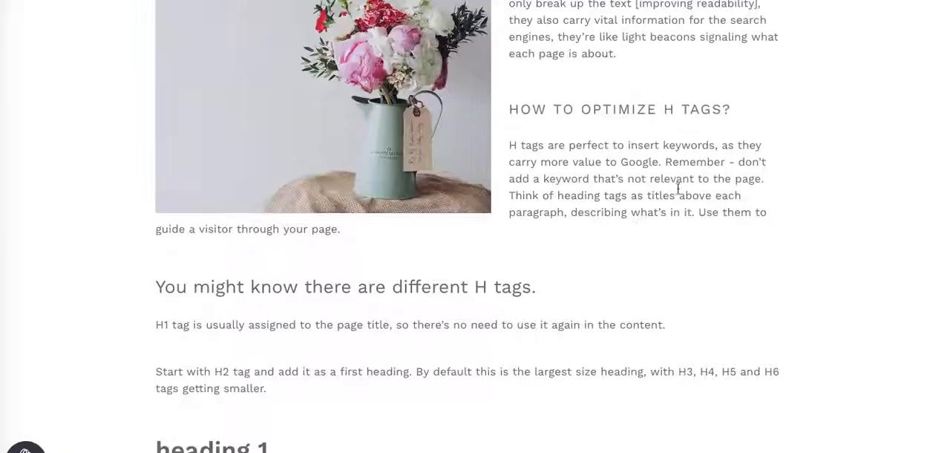
scroll(942, 136, down, 1)
scroll(941, 136, up, 1)
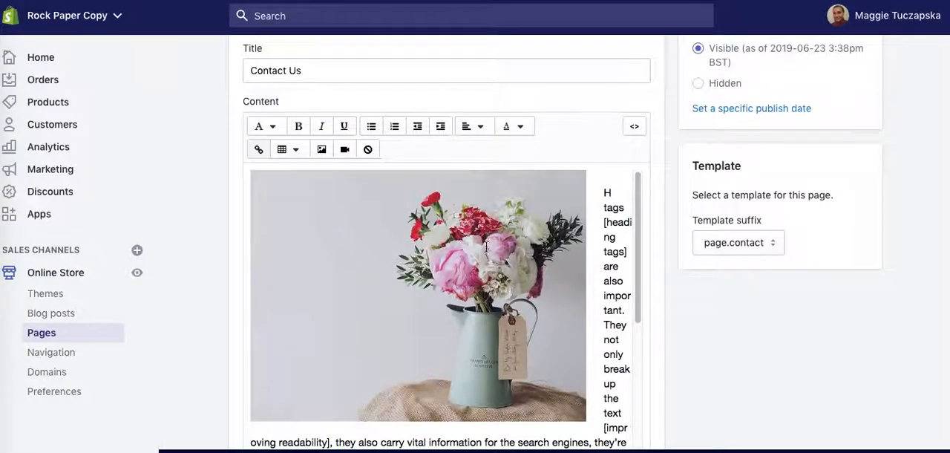
Set the vase image's bottom spacing to 25 in its image settings and save the page.
click(487, 247)
click(319, 152)
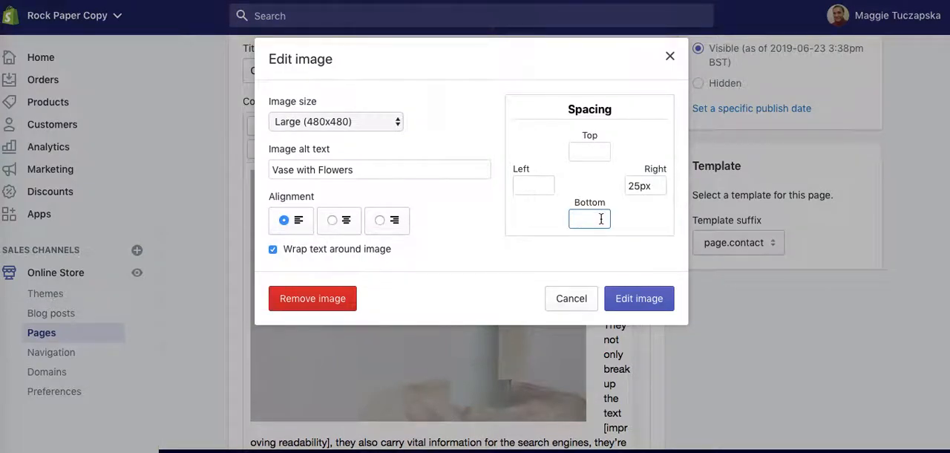
text(25)
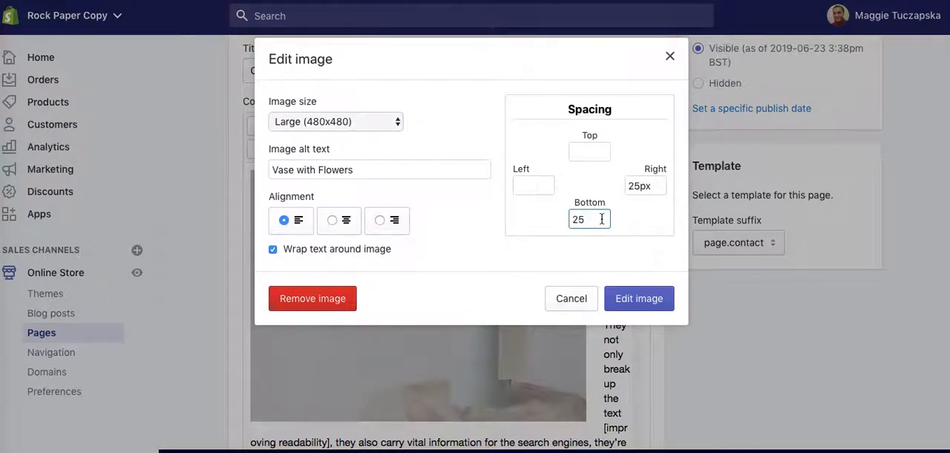
click(645, 297)
click(859, 16)
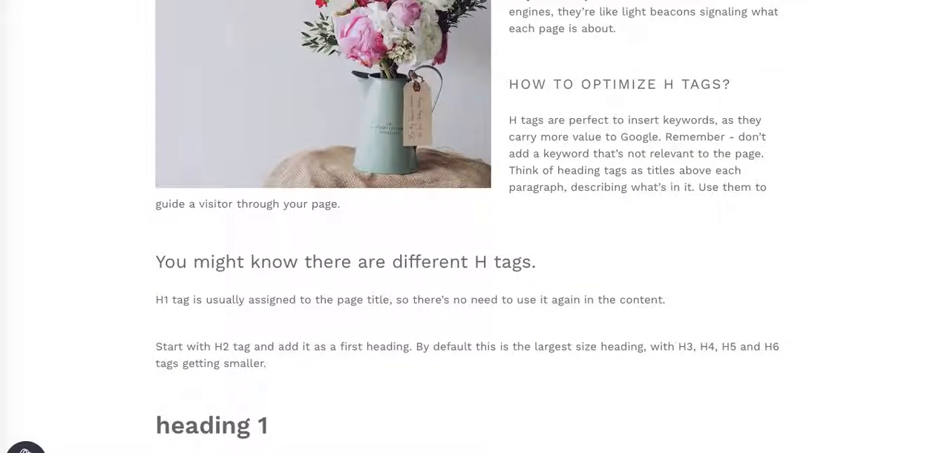
Reload the live Contact Us page and examine the vase image layout there and in the page editor.
key(super+r)
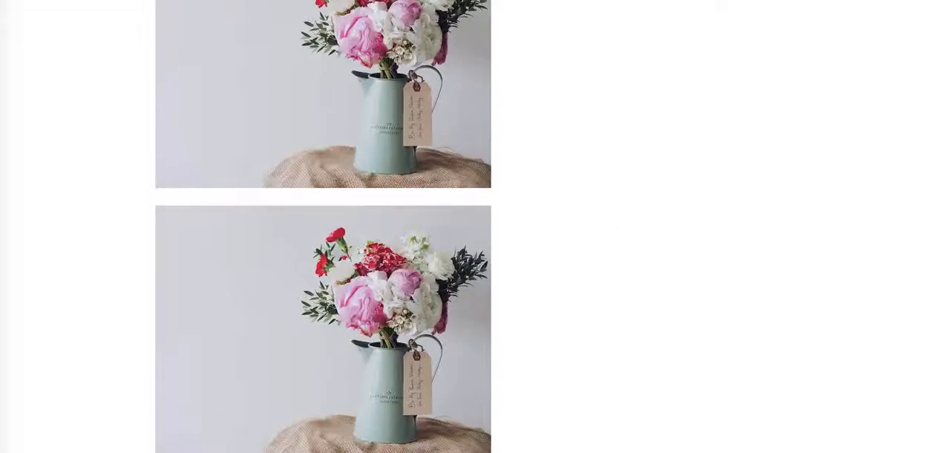
scroll(948, 219, down, 4)
scroll(948, 220, up, 7)
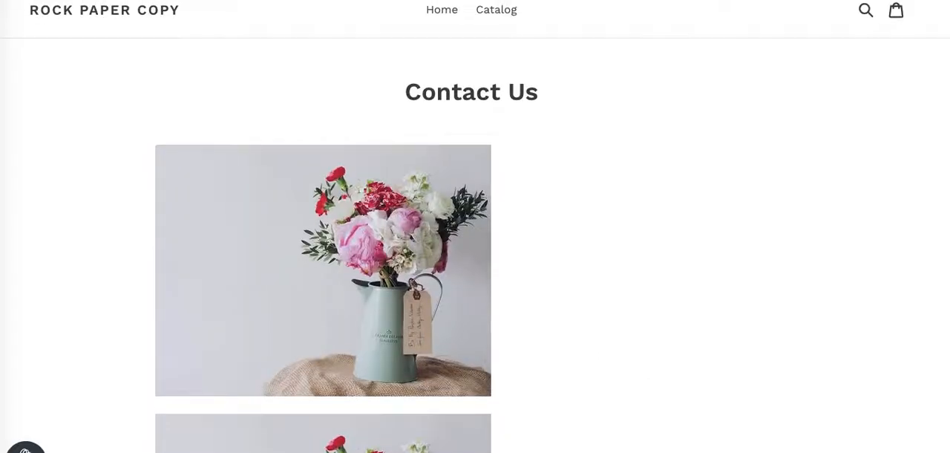
scroll(945, 207, down, 5)
scroll(946, 208, up, 6)
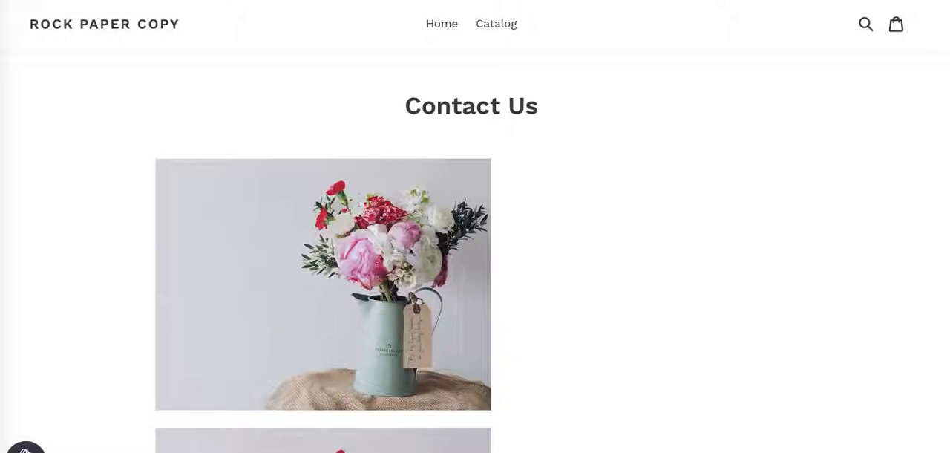
key(ctrl+shift+Tab)
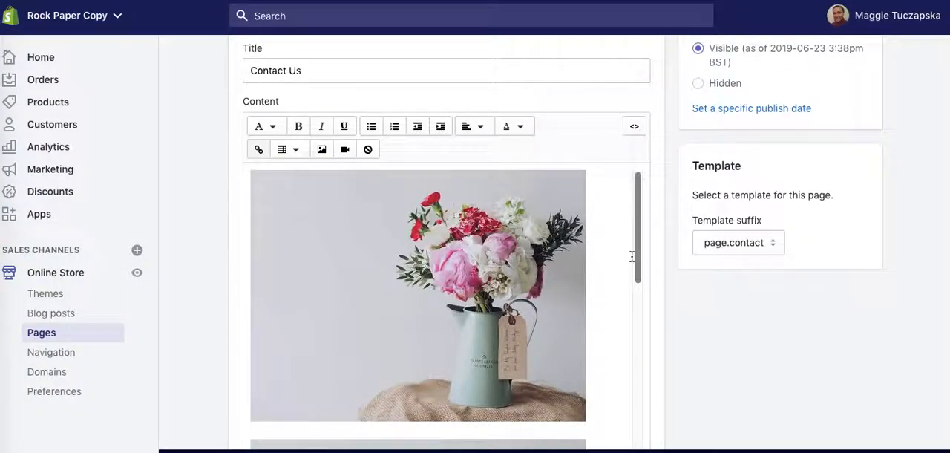
scroll(632, 256, down, 5)
scroll(632, 256, up, 5)
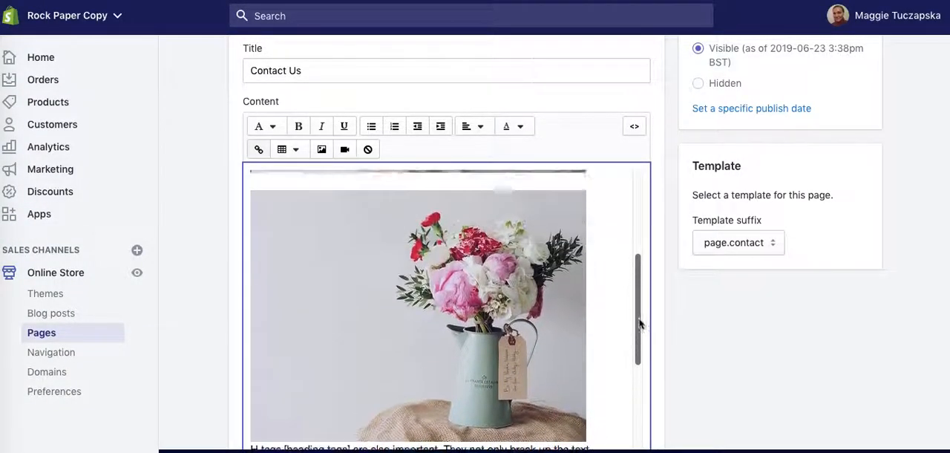
In the HTML, replace the div tags around the vase image with <p> and </p> and delete the second vase image's code.
click(633, 127)
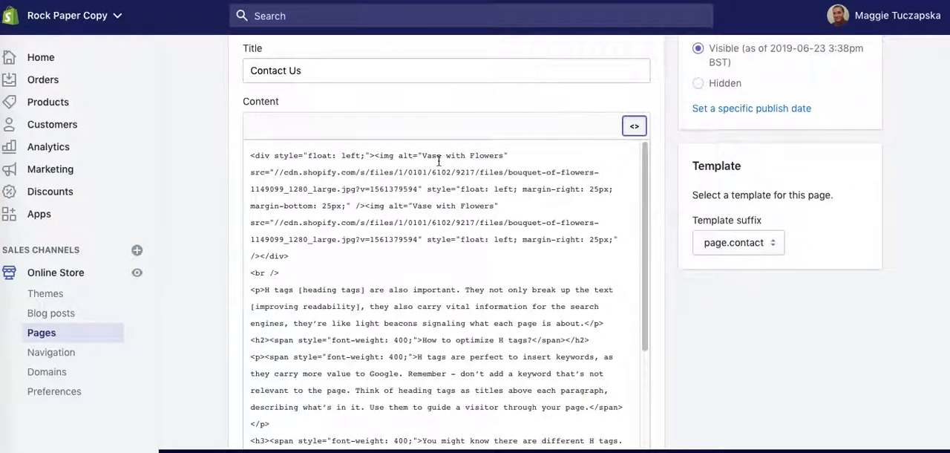
drag(367, 155, 256, 155)
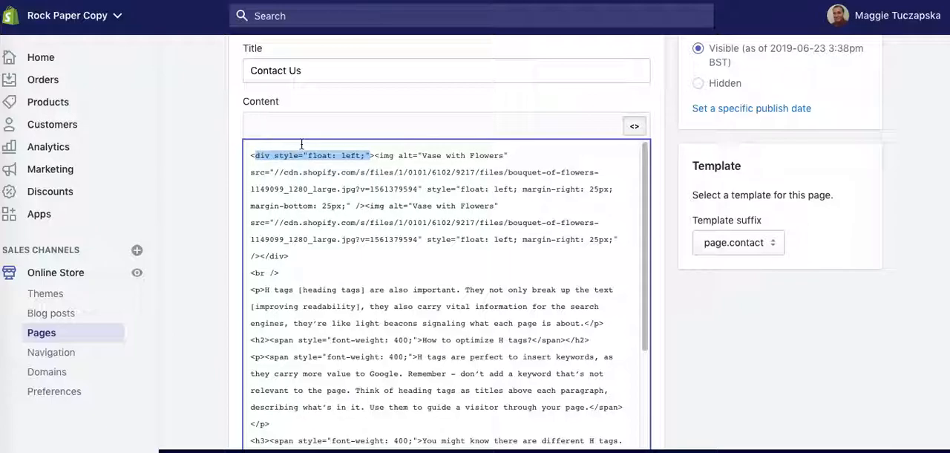
text(p)
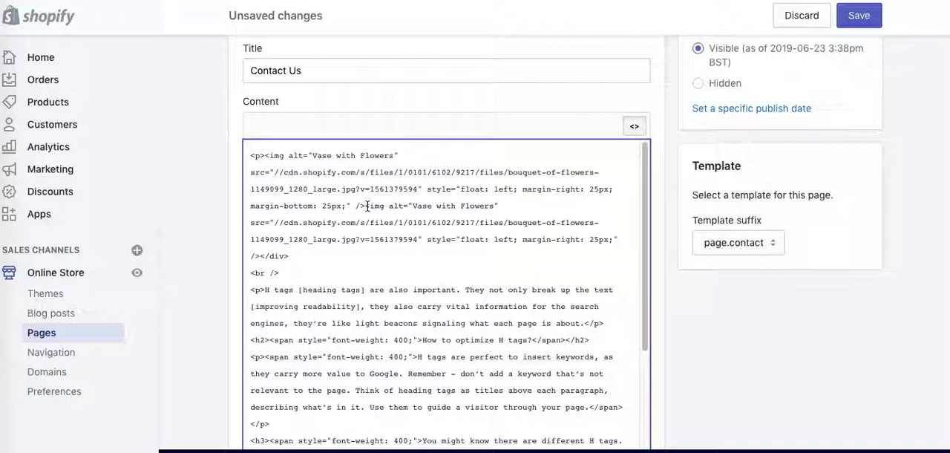
drag(366, 206, 261, 255)
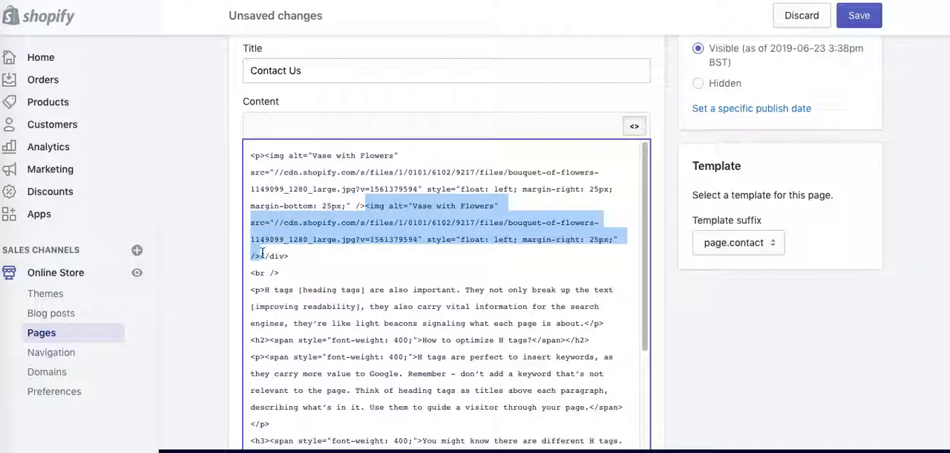
key(BackSpace)
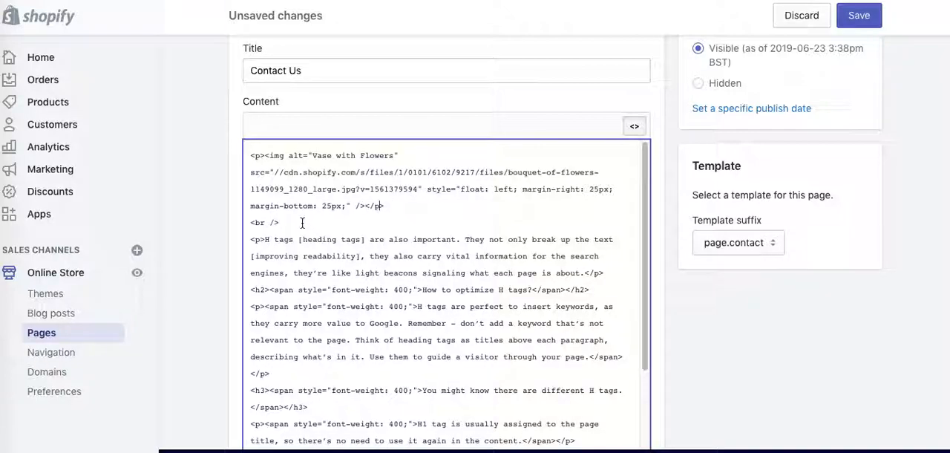
Remove the <br /> line below the vase image's code, return to the visual editor and save the page.
drag(303, 220, 223, 225)
key(BackSpace)
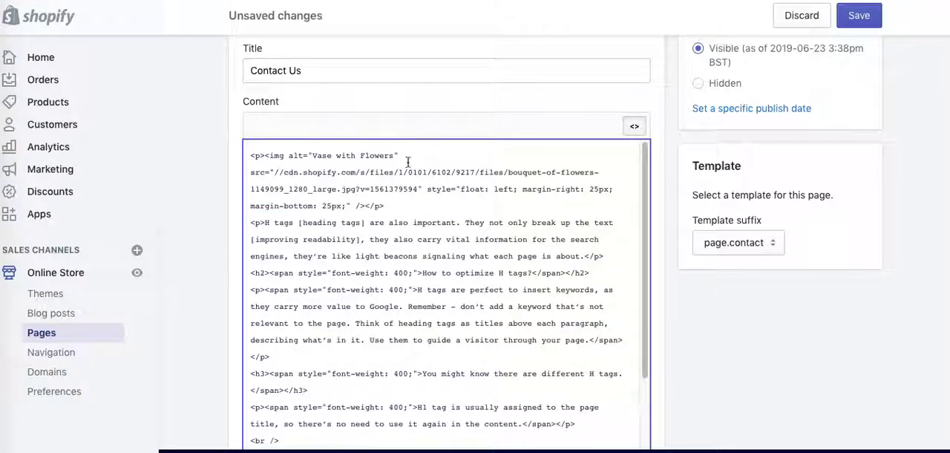
click(635, 127)
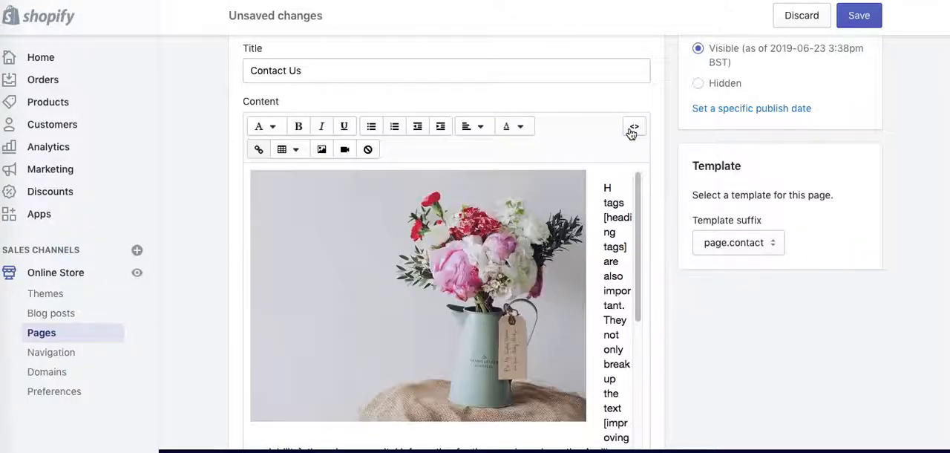
click(859, 15)
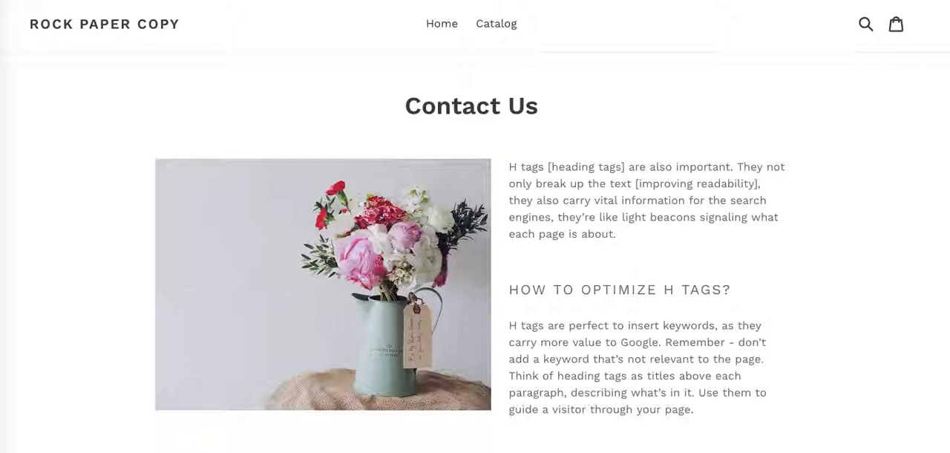
Check the text wrapping and spacing around the vase image on the live page, then look over the page in the editor.
scroll(475, 226, down, 3)
scroll(944, 169, down, 3)
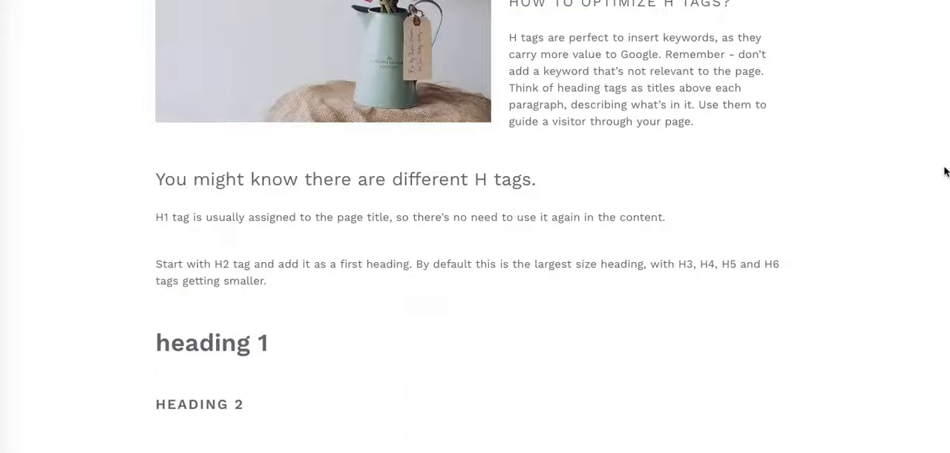
scroll(945, 124, up, 6)
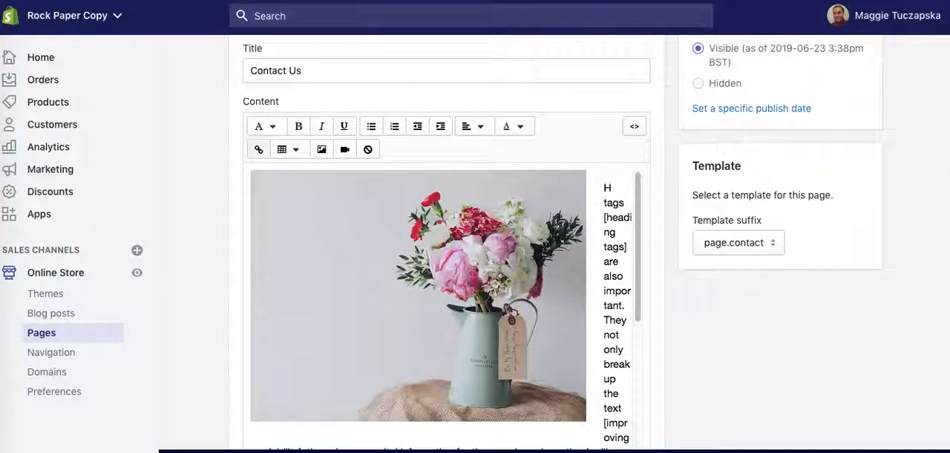
scroll(445, 245, down, 3)
scroll(446, 245, up, 5)
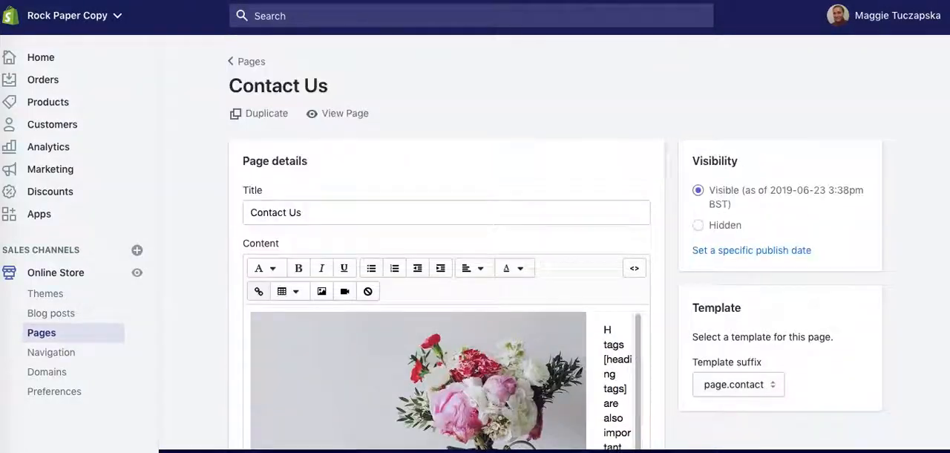